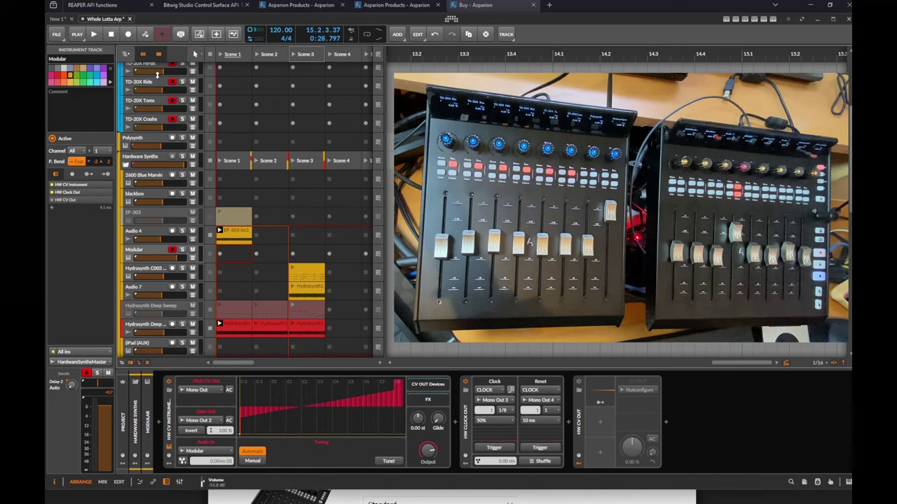
- Scroll down the Bitwig track list with the Asparion Configurator showing the D 700 layout
scroll(166, 206, "down", 10)
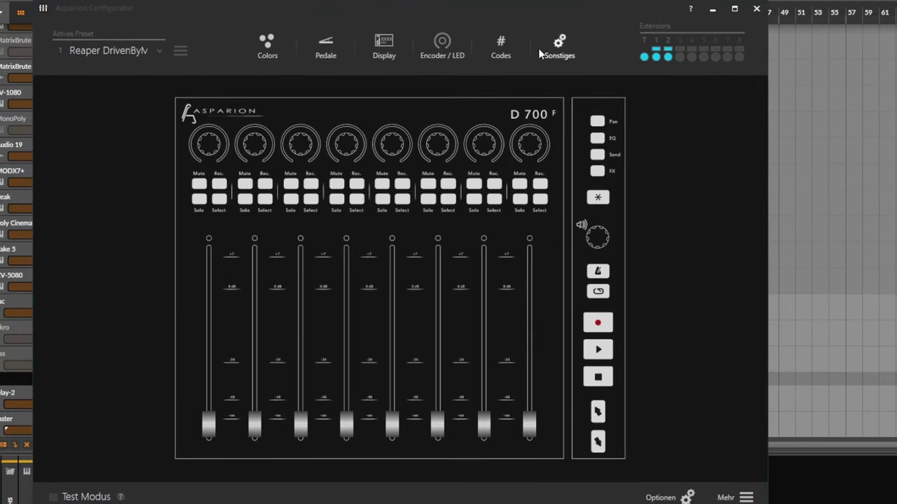
- Open the Mackie-mode Codes list and scroll to the Transport (Doppelklick) assignments
left_click(502, 49)
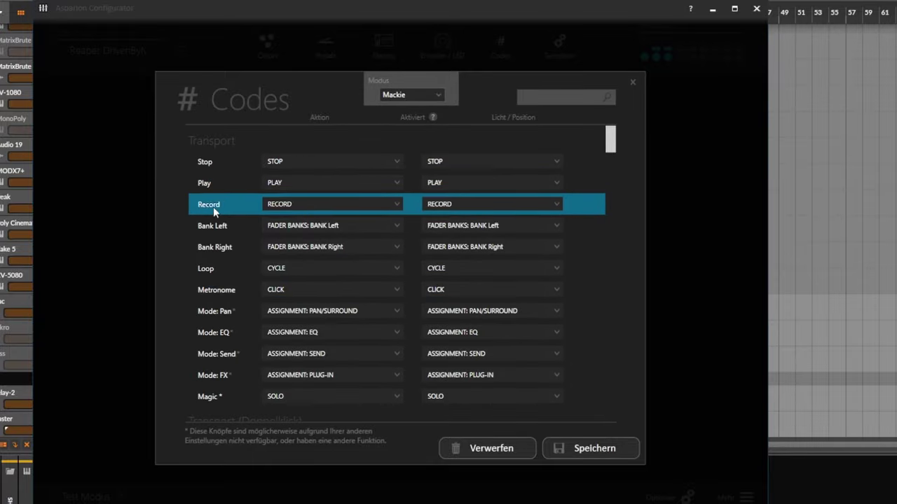
left_click_drag(614, 139, 614, 158)
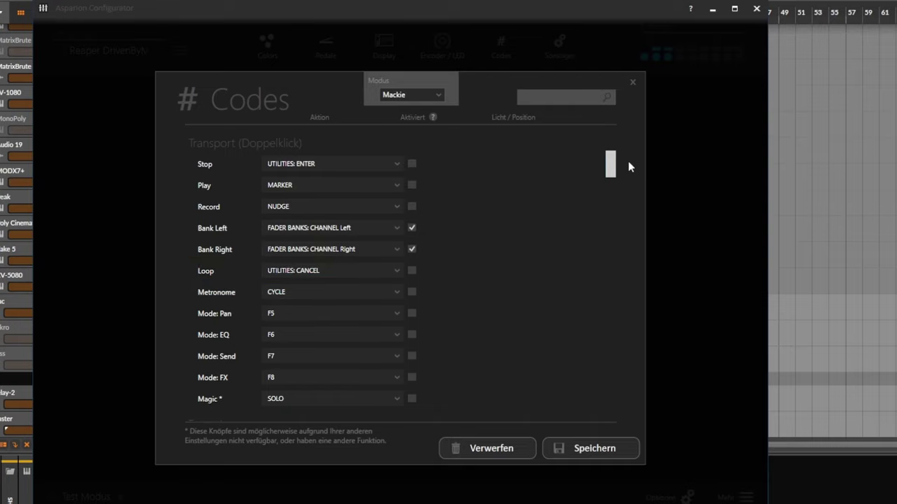
- Keep CYCLE as the Metronome double-click action, then show the manual's MCU buttons page full screen
scroll(610, 166, "down", 3)
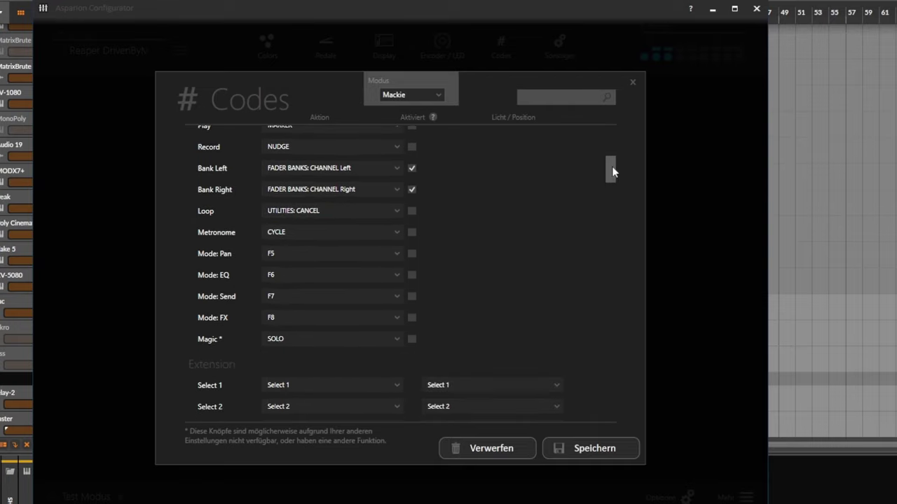
left_click(355, 232)
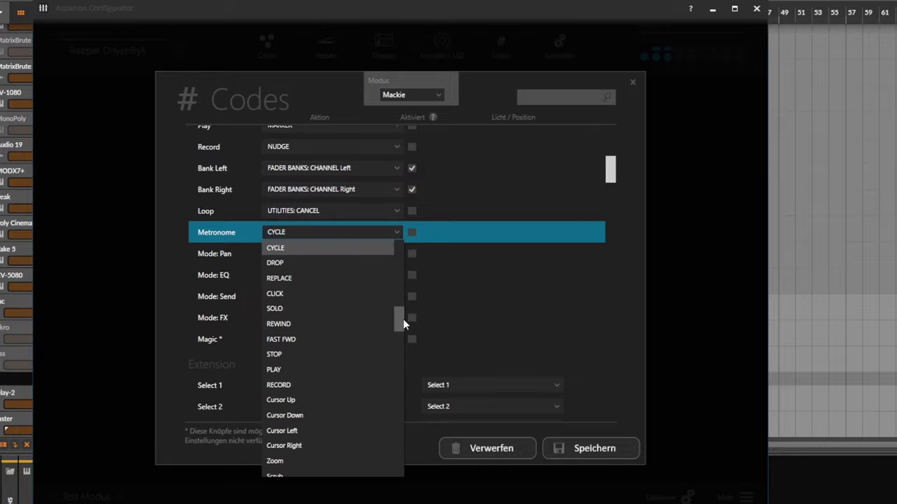
left_click_drag(402, 318, 418, 245)
left_click(170, 234)
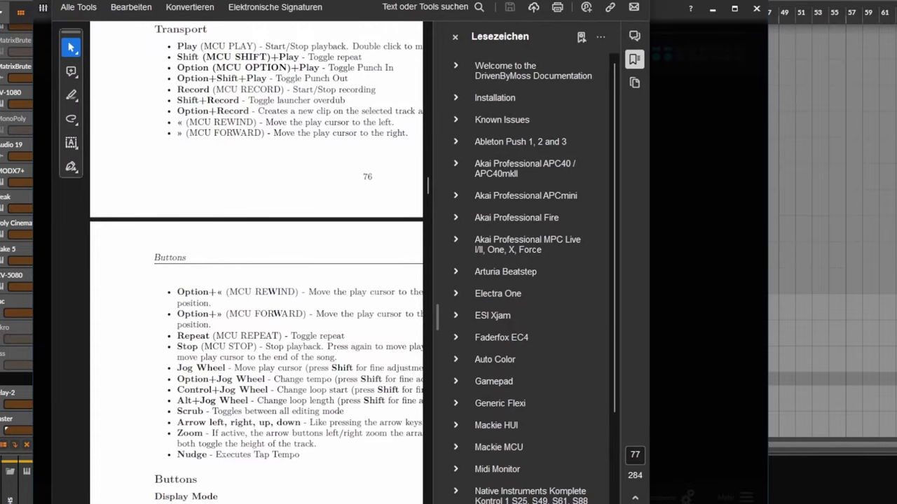
key("ctrl+l")
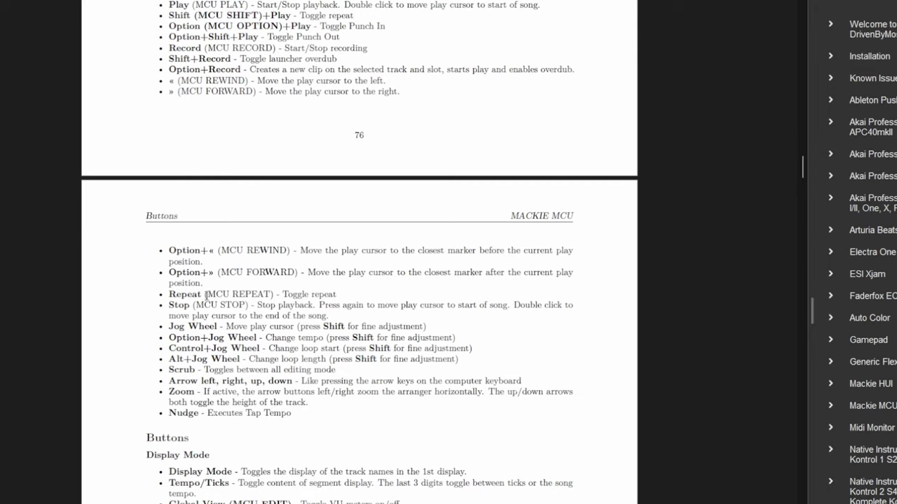
- Highlight the '(MCU REPEAT)' text in the DrivenByMoss manual
left_click_drag(269, 295, 273, 295)
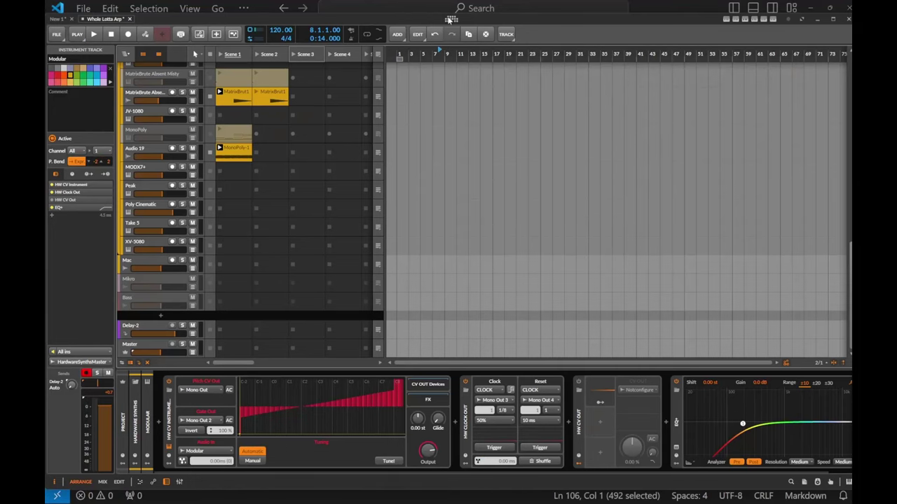
- Go to Settings > Controllers and expand the Mackie MCU + 1 Extender entry without changing its profile
left_click(451, 19)
left_click(402, 42)
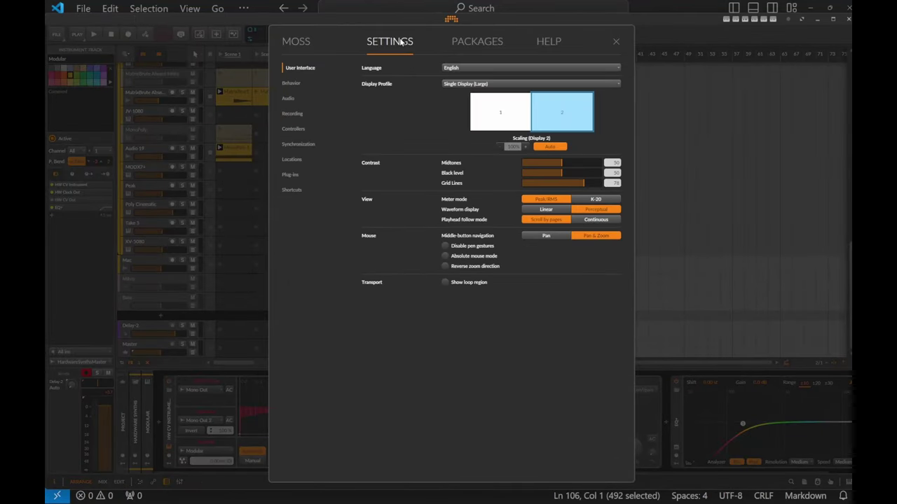
left_click(293, 129)
scroll(491, 281, "down", 5)
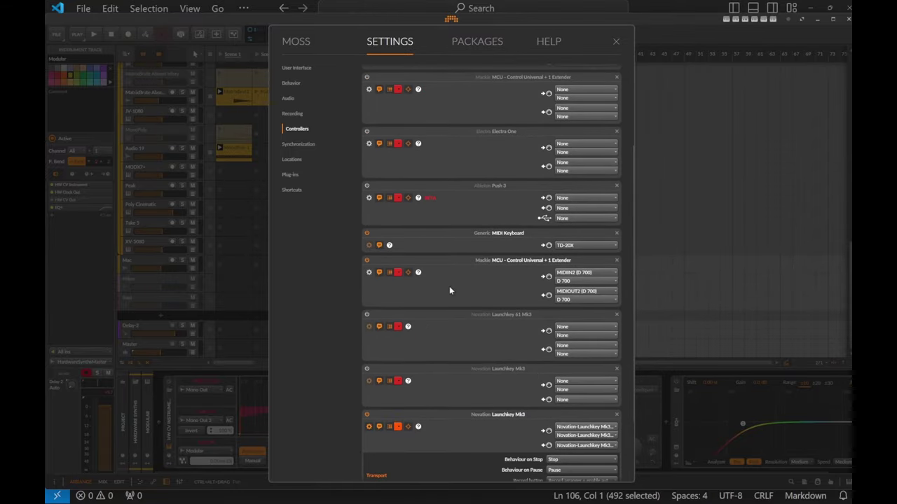
left_click(449, 290)
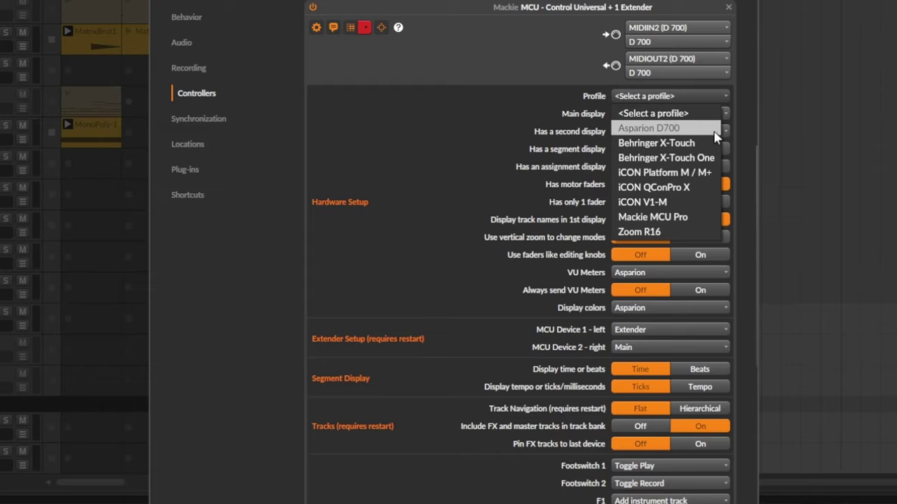
key("Down")
key("Down")
key("Down")
key("Down")
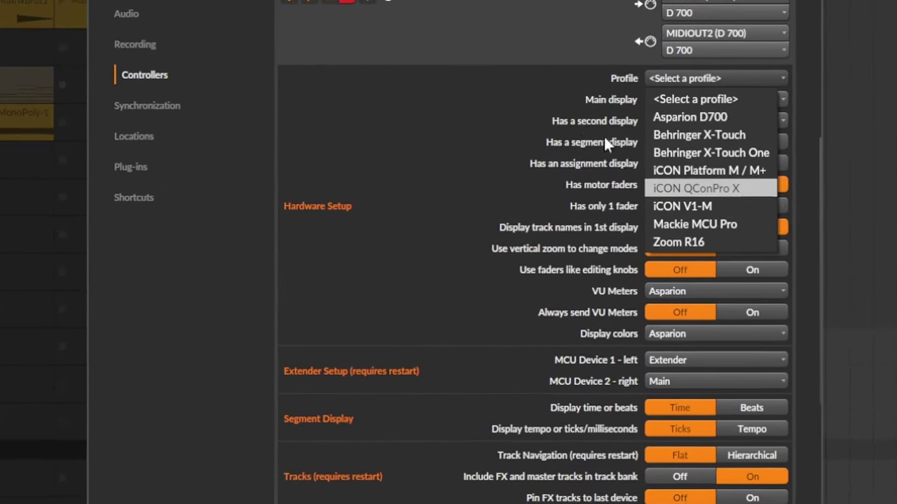
key("Escape")
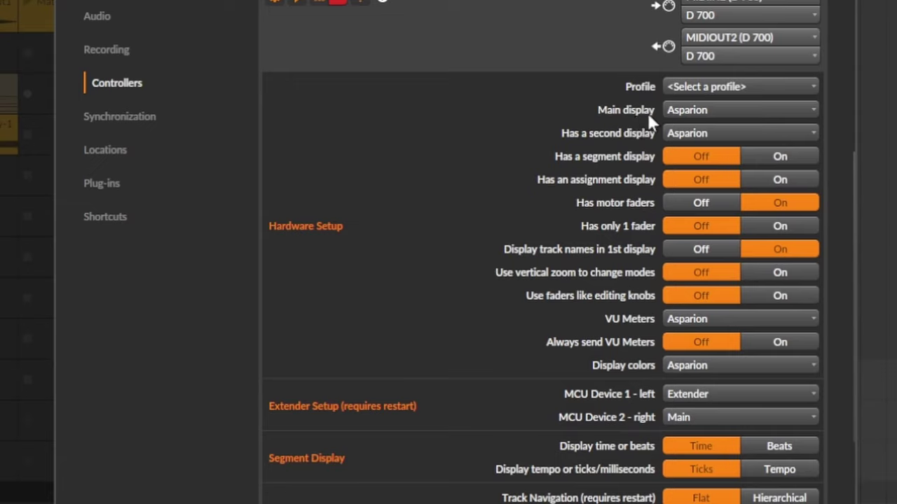
left_click(721, 112)
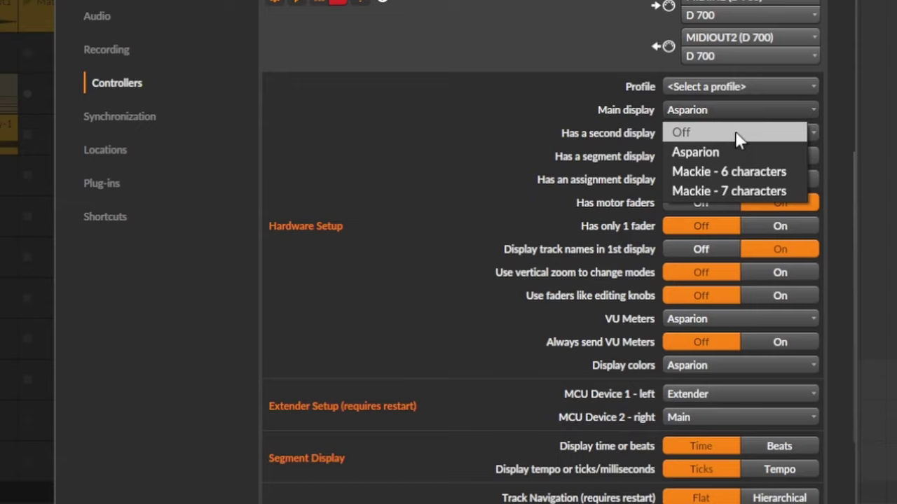
left_click(625, 104)
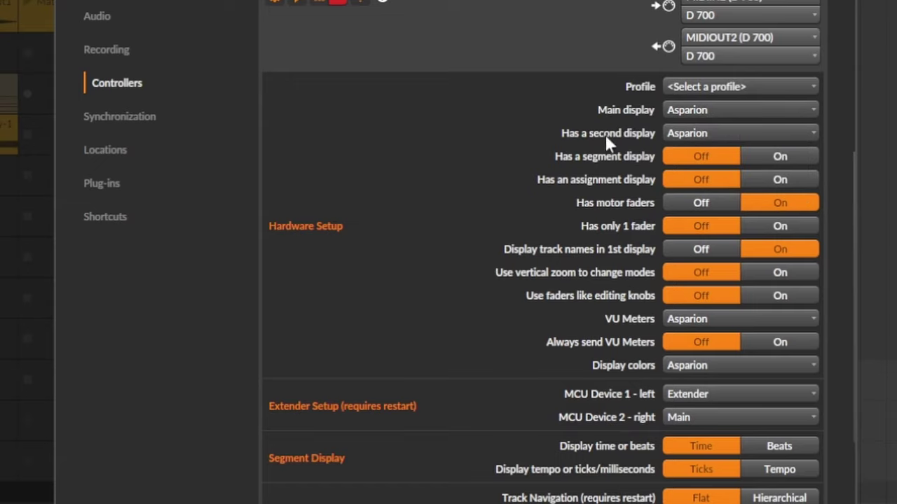
left_click(732, 134)
- Keep Asparion display colours and switch the controller profile to Behringer X-Touch
left_click(715, 365)
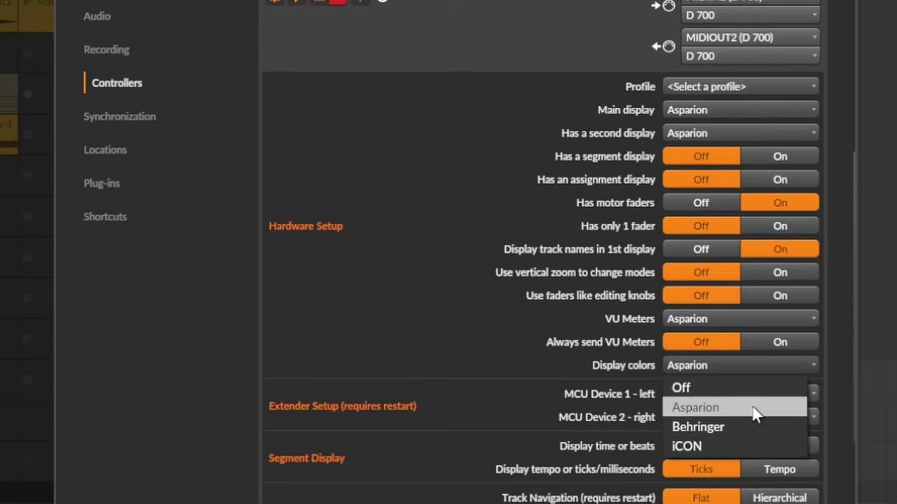
left_click(576, 349)
scroll(639, 175, "up", 3)
left_click(722, 220)
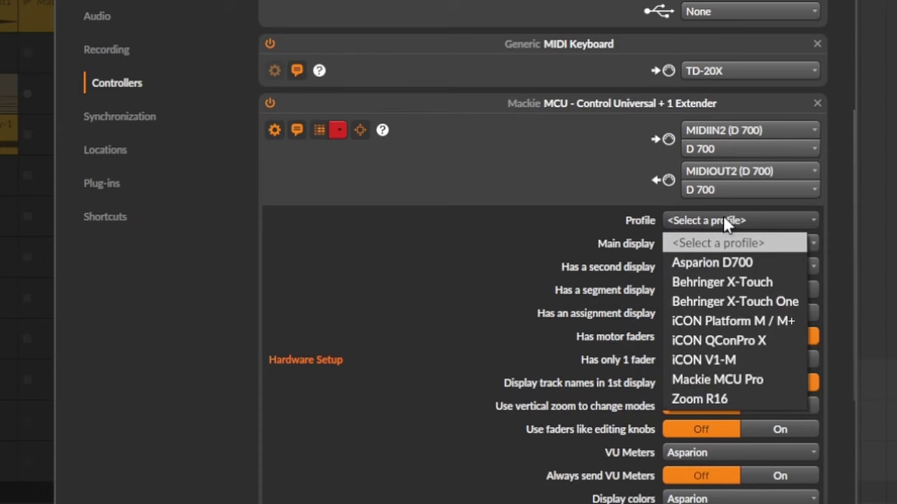
left_click(776, 282)
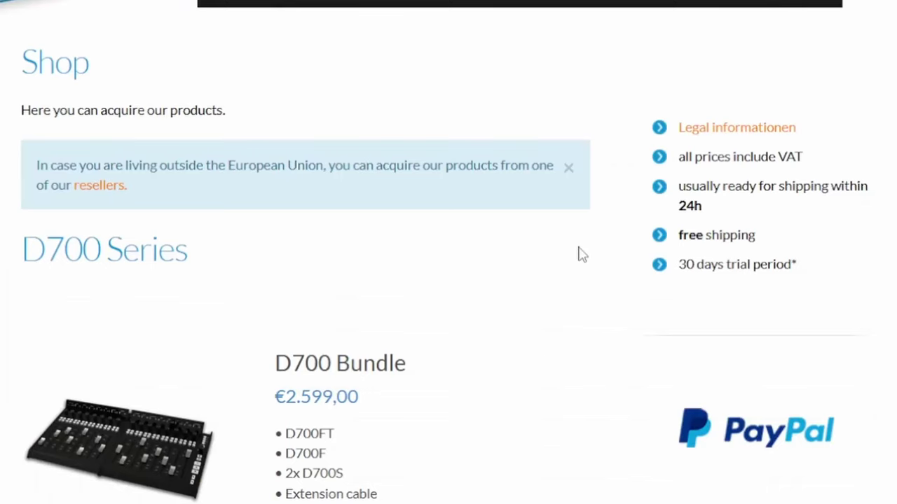
- Scroll the Asparion shop page down to the D400T and D400T + USB Stick listings
scroll(330, 234, "down", 15)
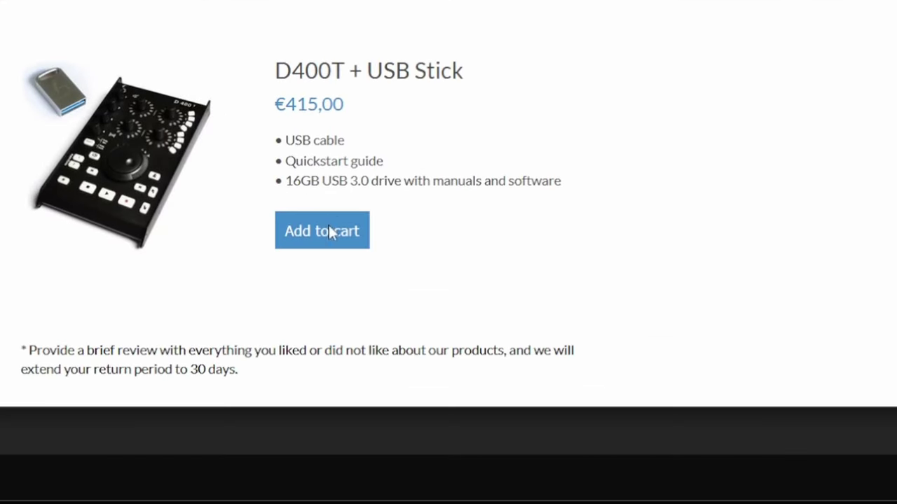
scroll(328, 225, "up", 5)
scroll(379, 268, "down", 3)
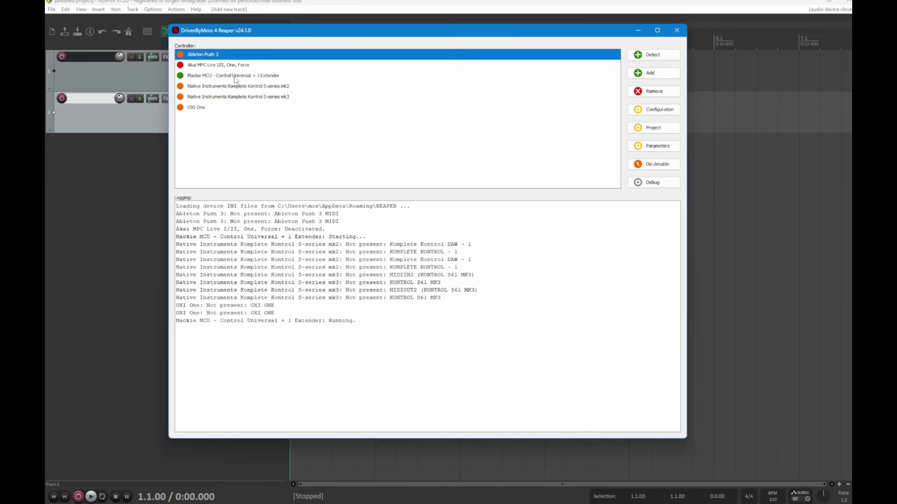
- Browse the Add menu, then open Configuration for the Mackie MCU + 1 Extender controller
left_click(665, 75)
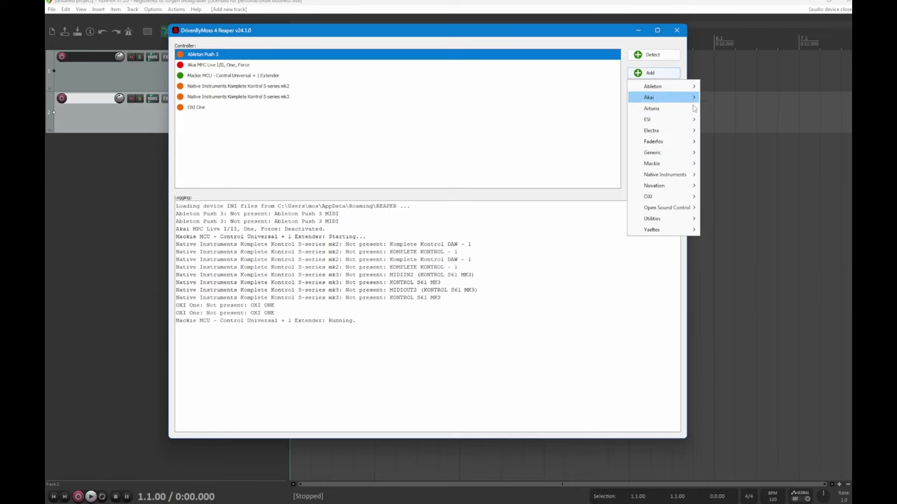
mouse_move(676, 163)
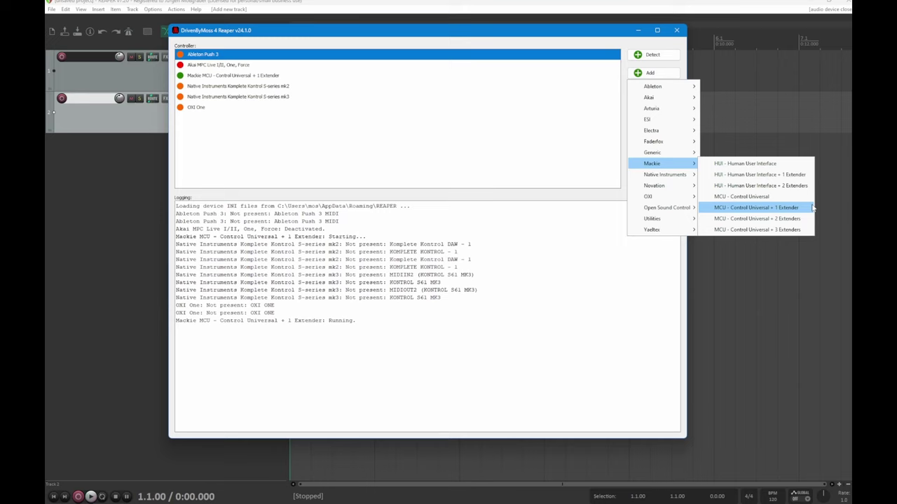
left_click(243, 79)
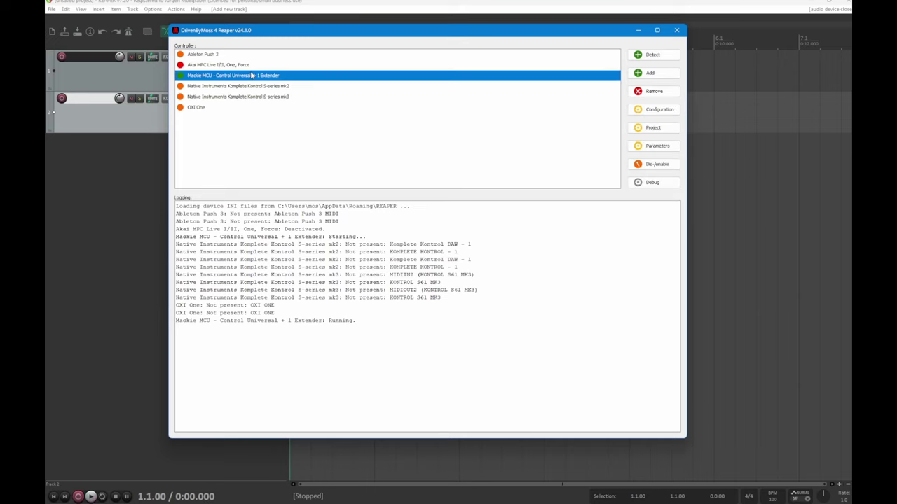
left_click(655, 111)
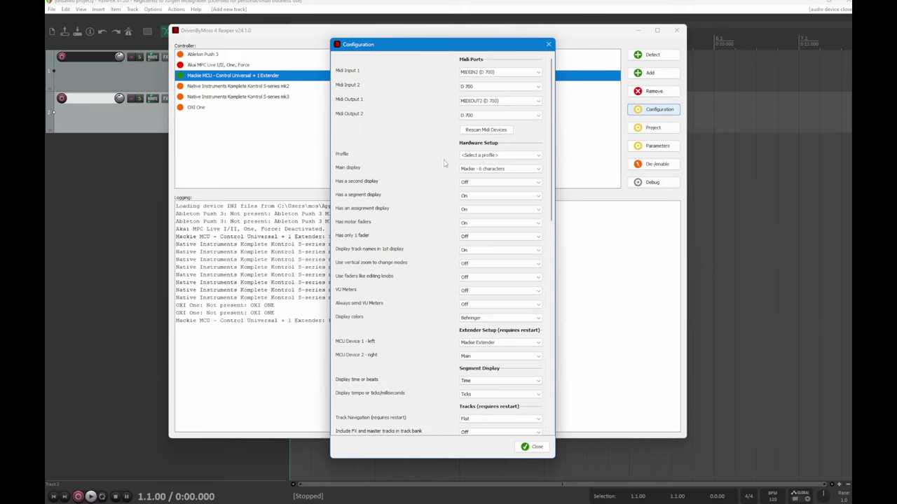
- Set the profile to Asparion D700 after comparing Mackie MCU Pro, then close to store it
left_click(501, 155)
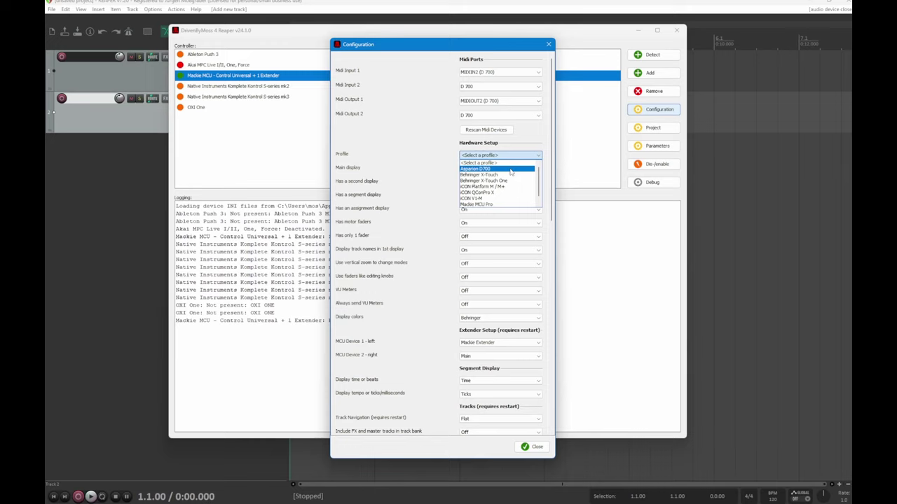
left_click(511, 170)
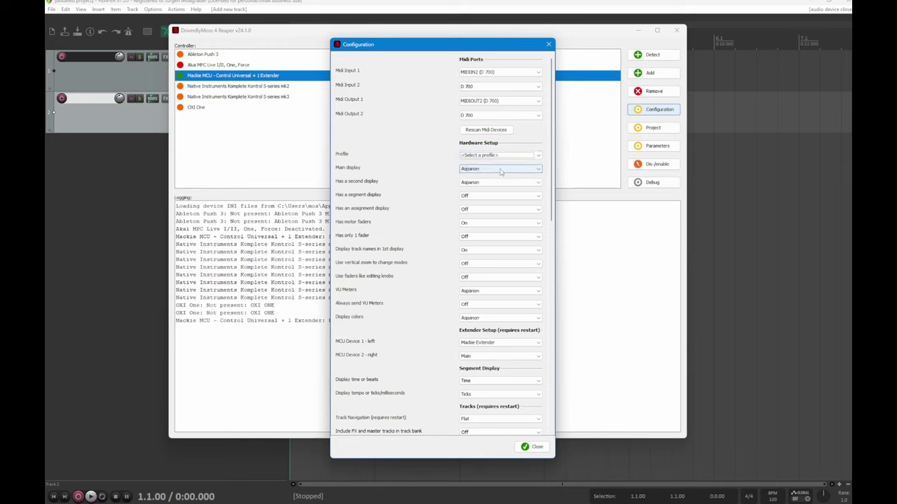
left_click(506, 170)
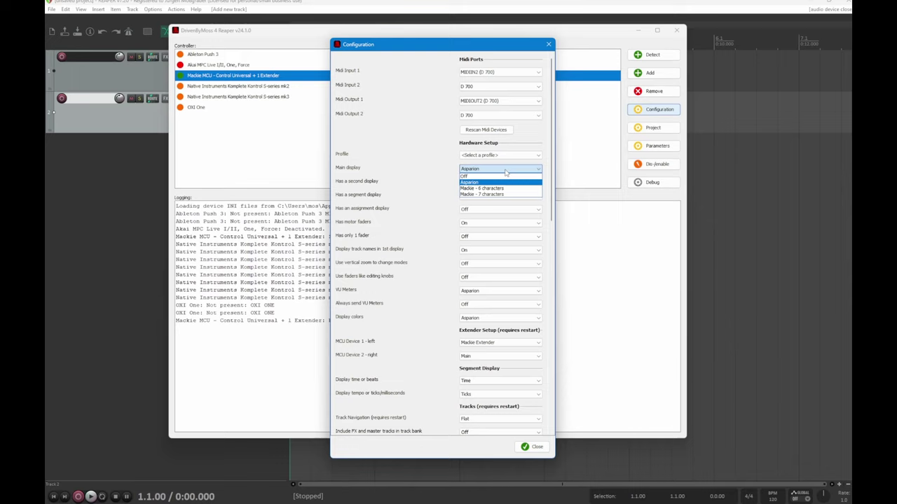
left_click(502, 155)
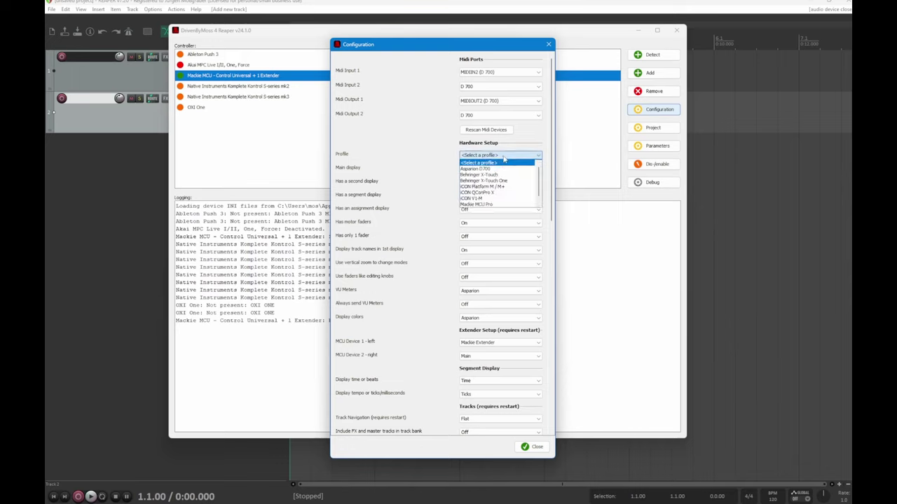
left_click(506, 204)
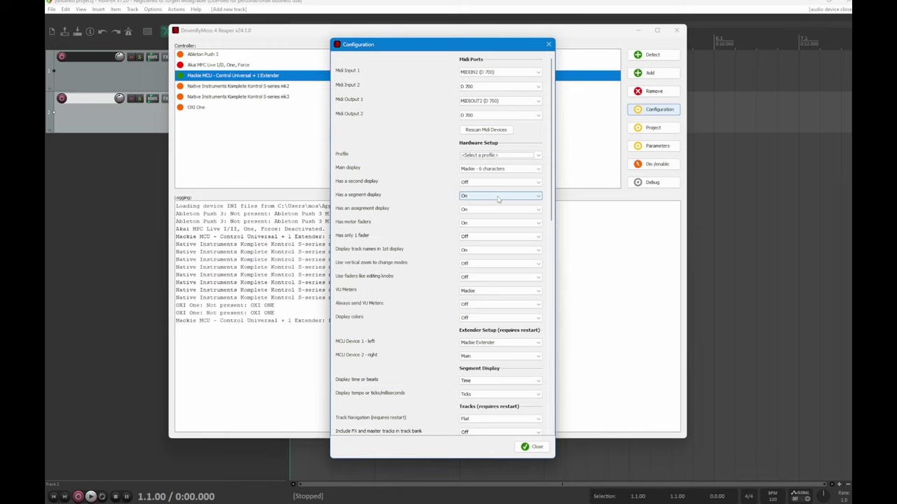
left_click(500, 155)
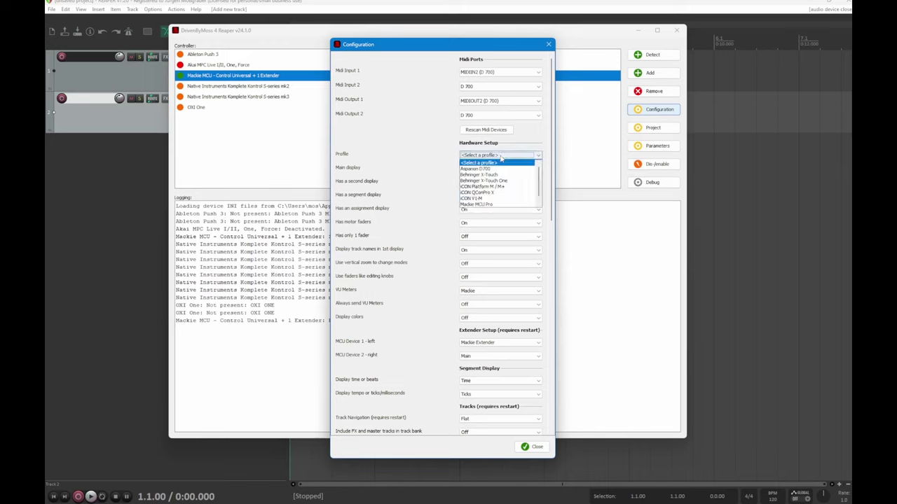
left_click(501, 170)
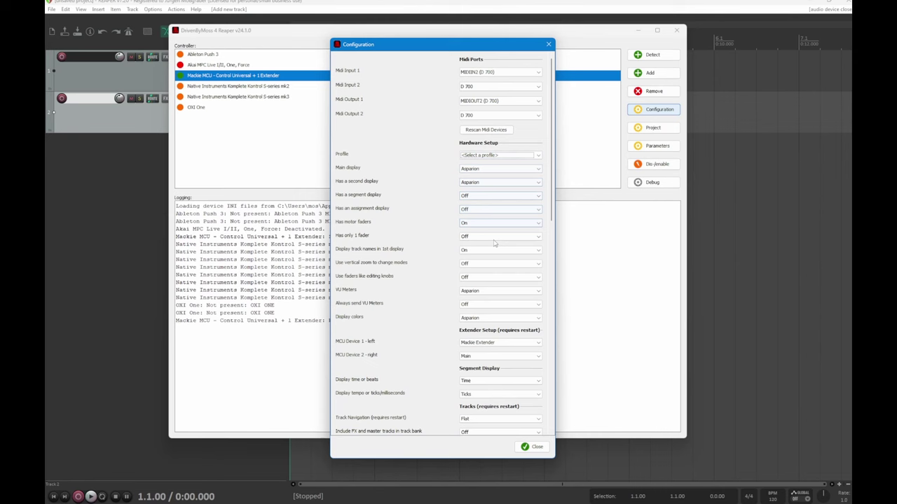
left_click(531, 447)
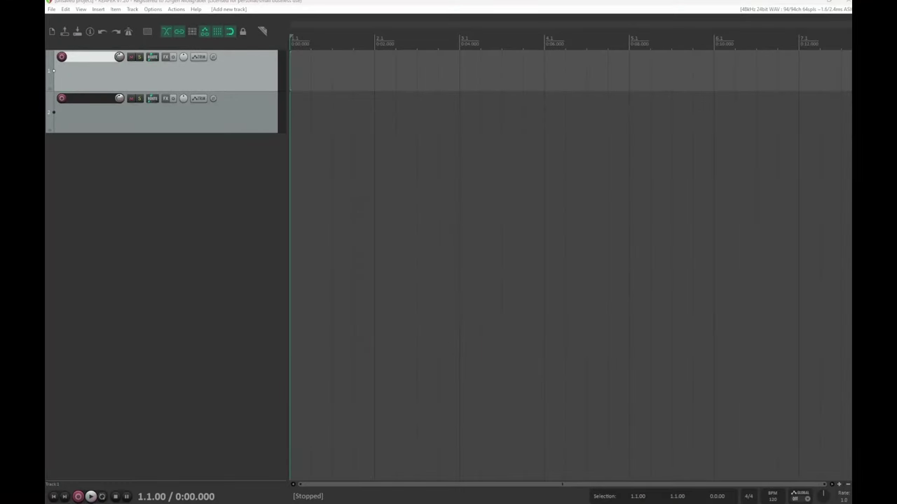
- Give track 1 a blue colour chosen from the Farbe spectrum
left_click(400, 120)
left_click(395, 118)
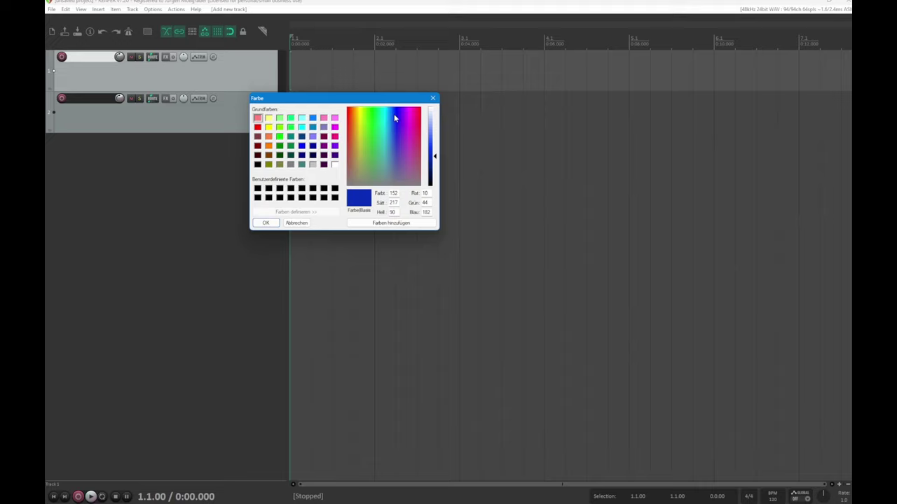
mouse_move(395, 119)
left_mouse_down()
mouse_move(388, 140)
mouse_move(390, 115)
left_mouse_up()
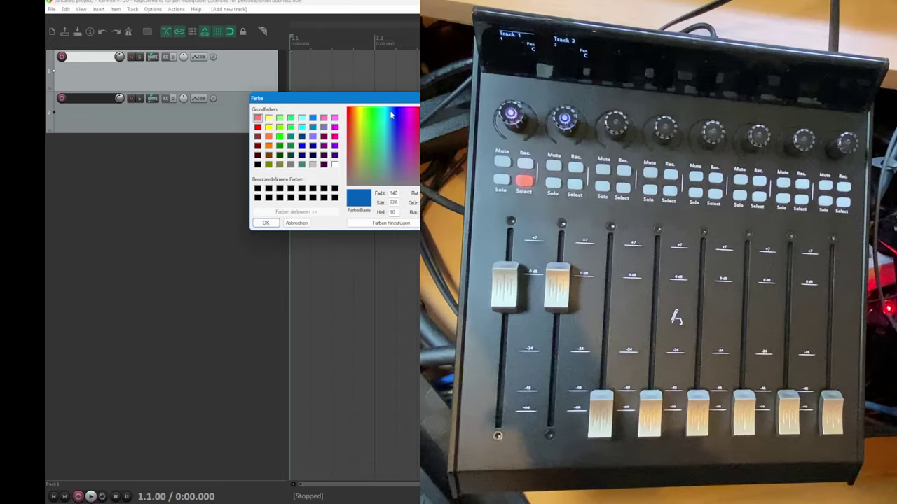
left_click(265, 223)
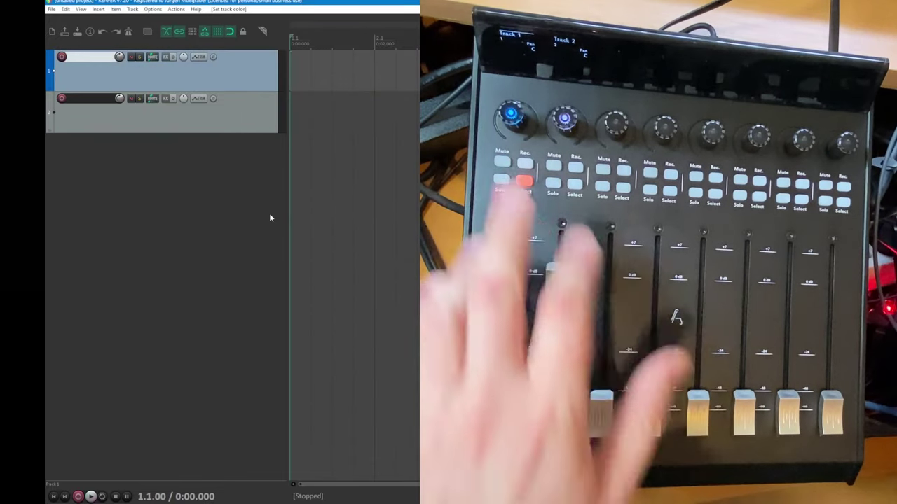